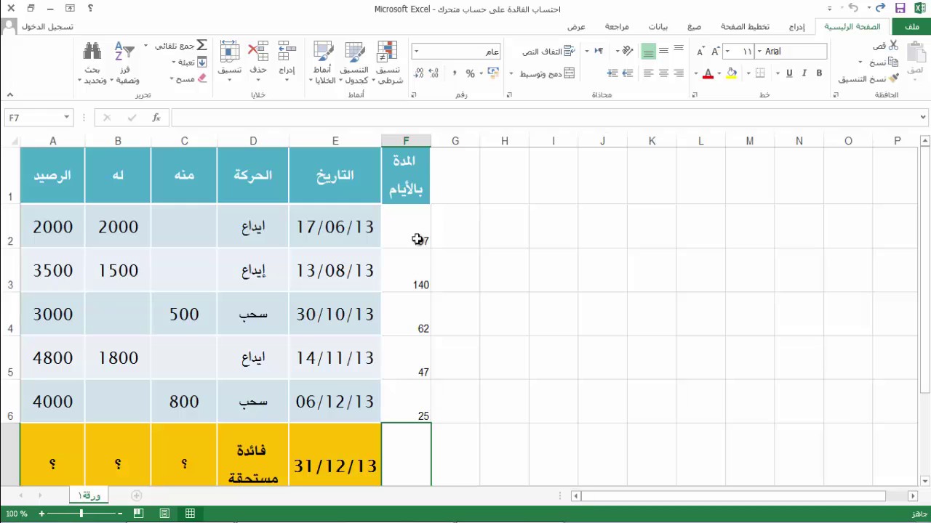
Step: Examine the day-count formulas in F2, F3 and F4 and the date cells they reference
left_click(417, 239)
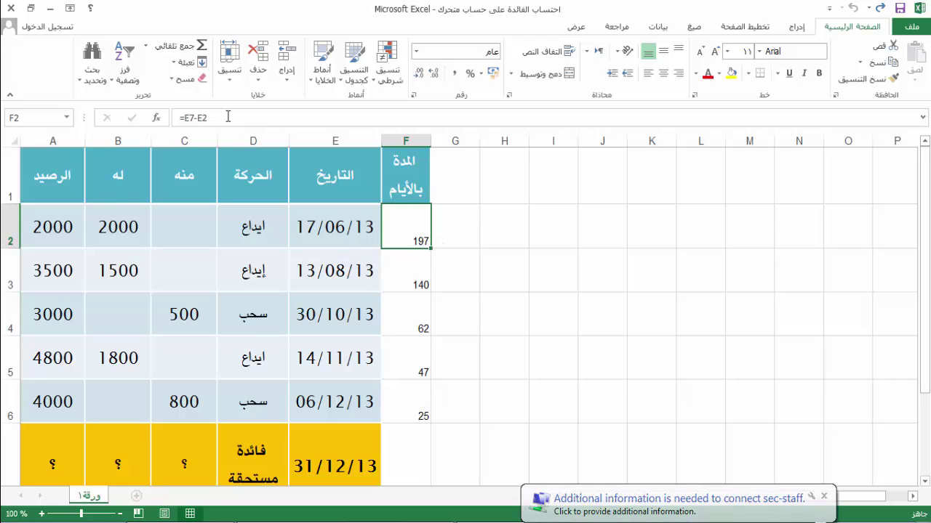
double_click(187, 119)
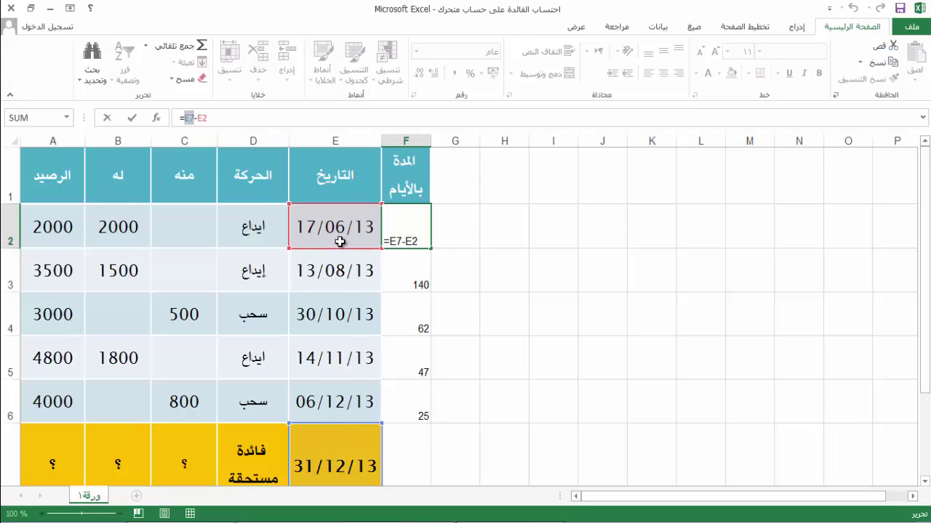
left_click(450, 269)
key("Escape")
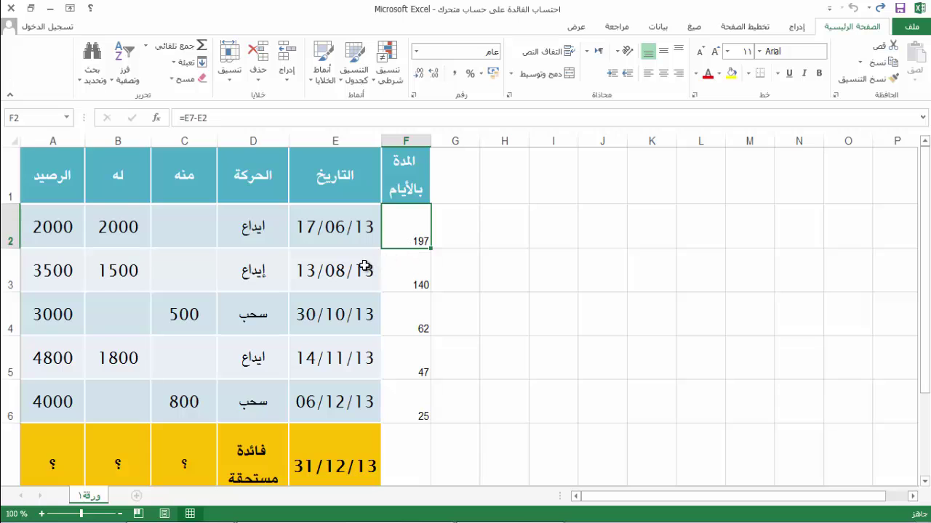
left_click(416, 270)
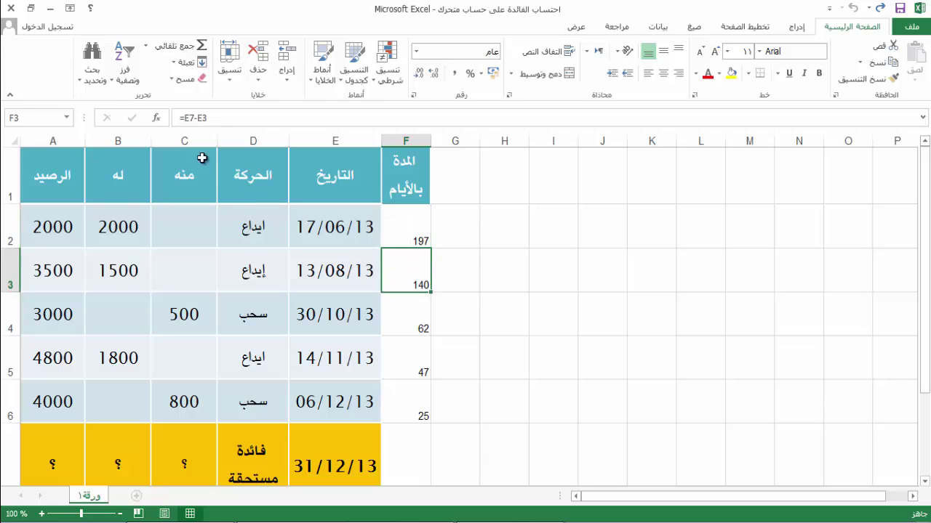
key("F2")
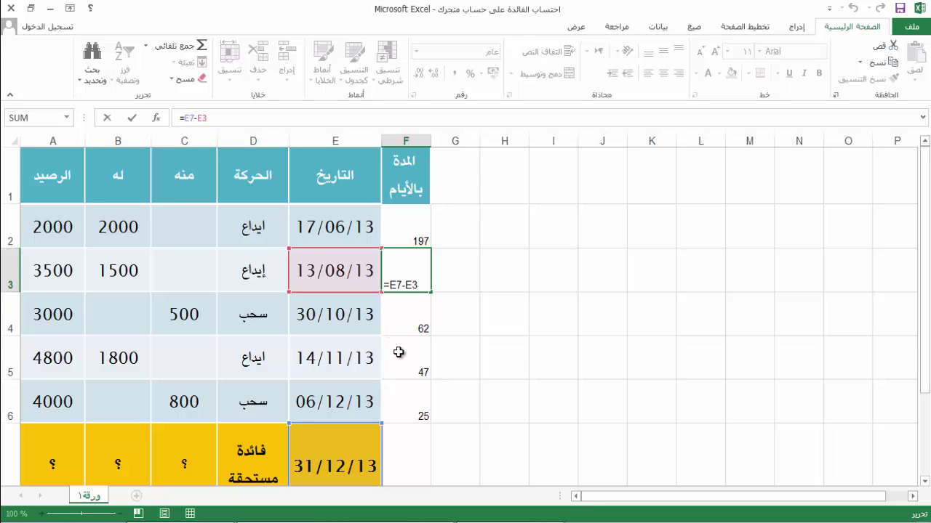
key("Return")
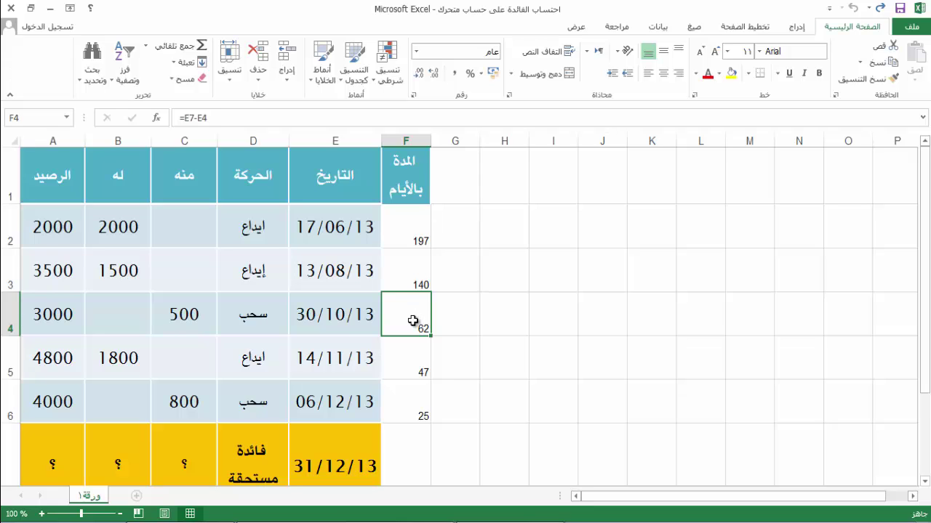
left_click(191, 118)
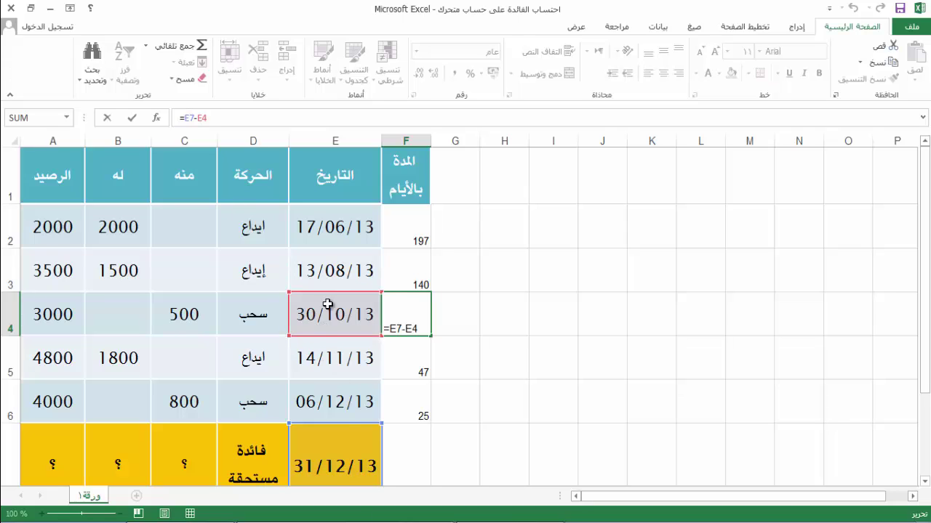
key("Return")
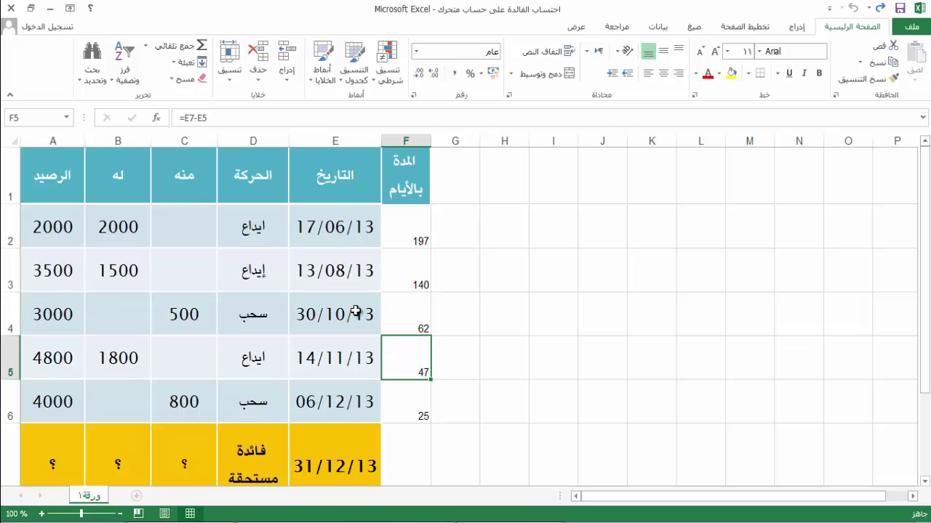
Step: Examine the full date in E5 and the day-count formulas in F5 and F6
left_click(334, 359)
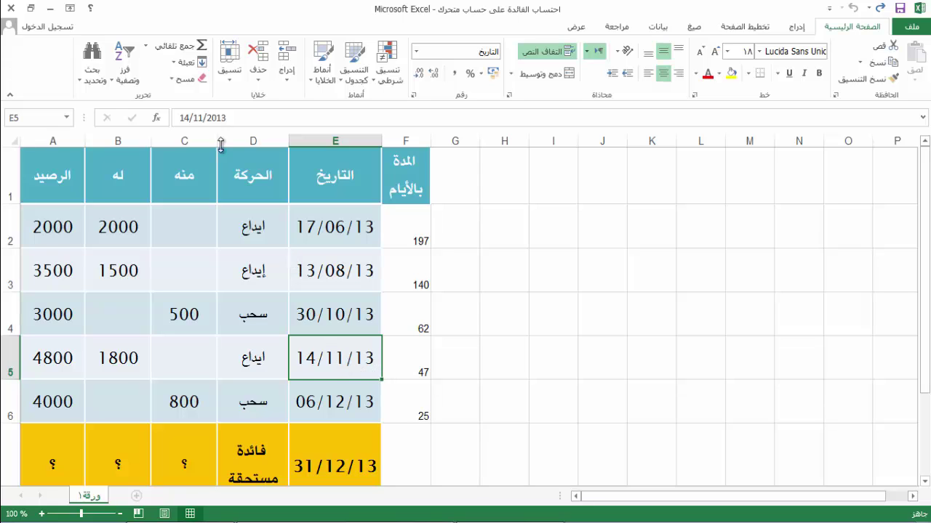
left_click(204, 118)
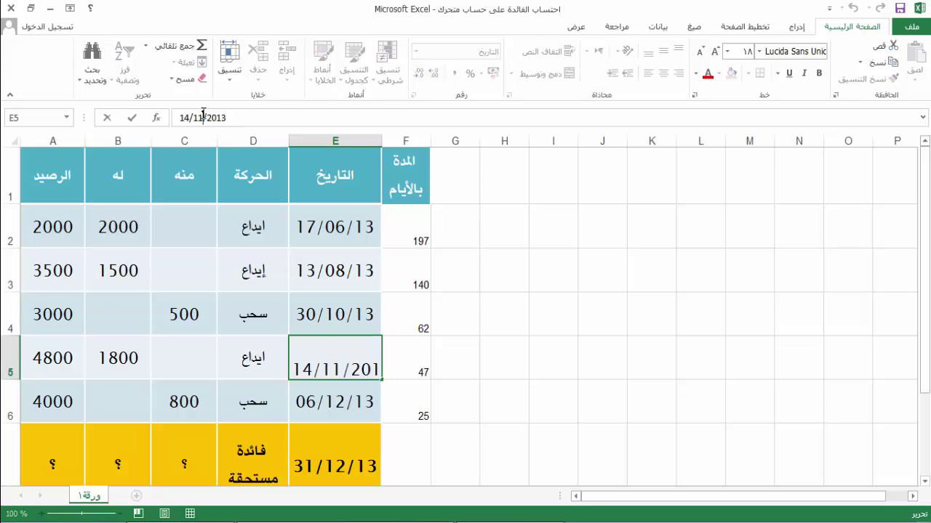
left_click(421, 367)
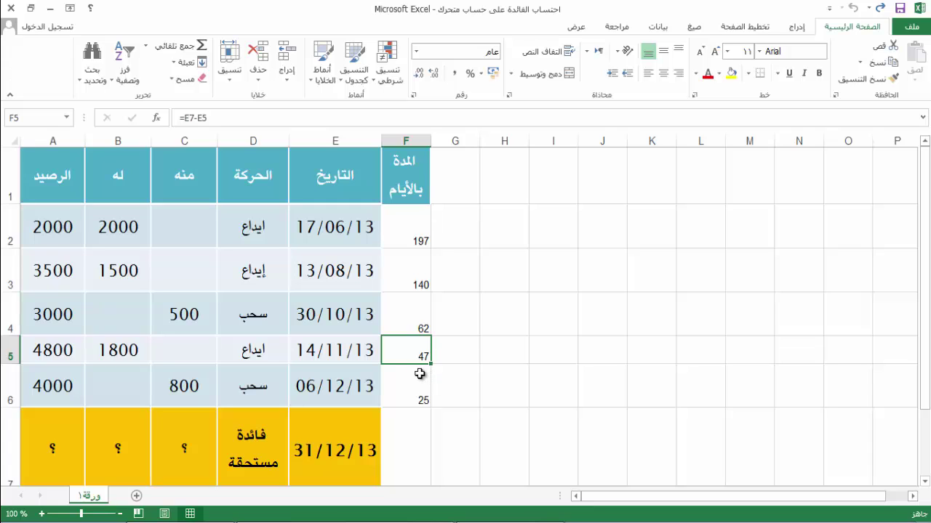
double_click(405, 362)
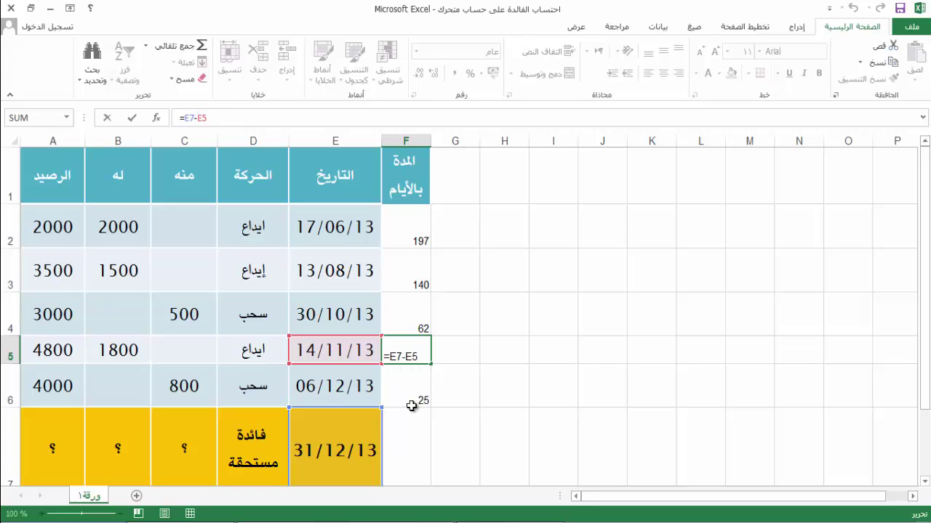
key("Escape")
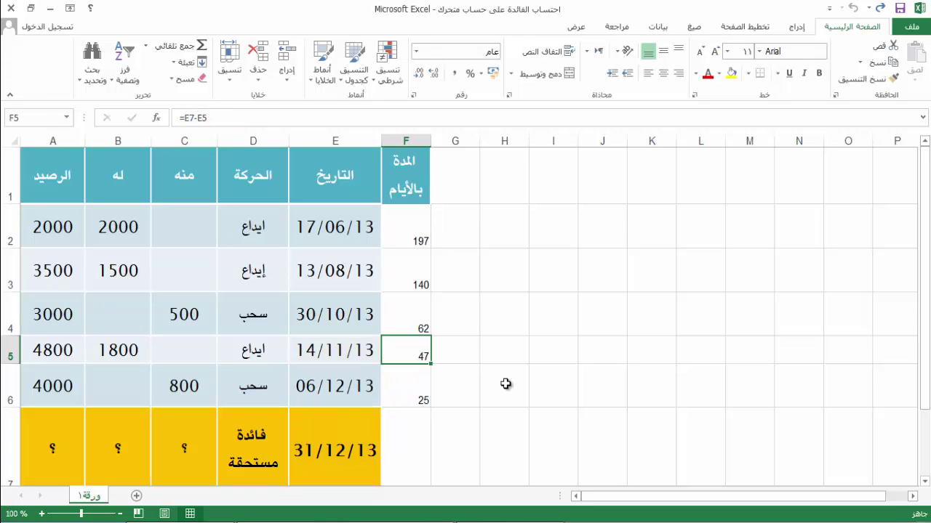
left_click(425, 390)
key("F2")
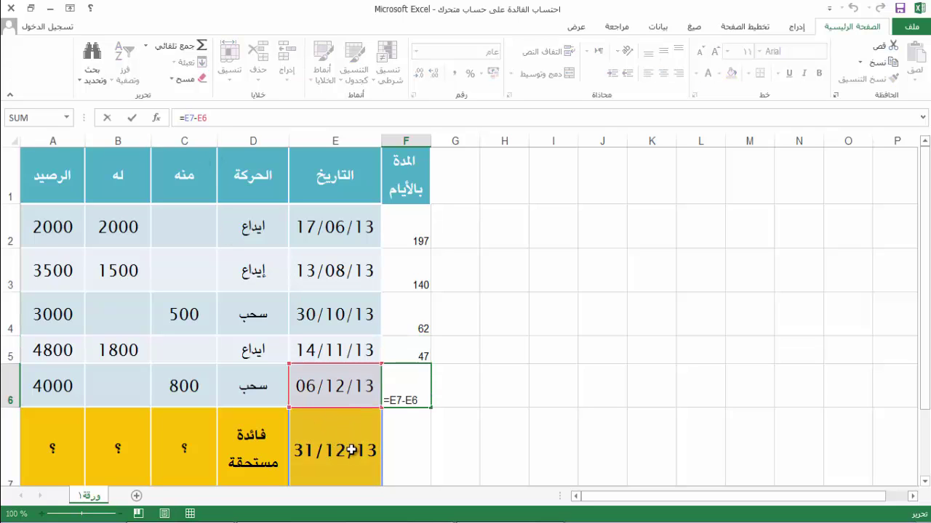
left_click(451, 379)
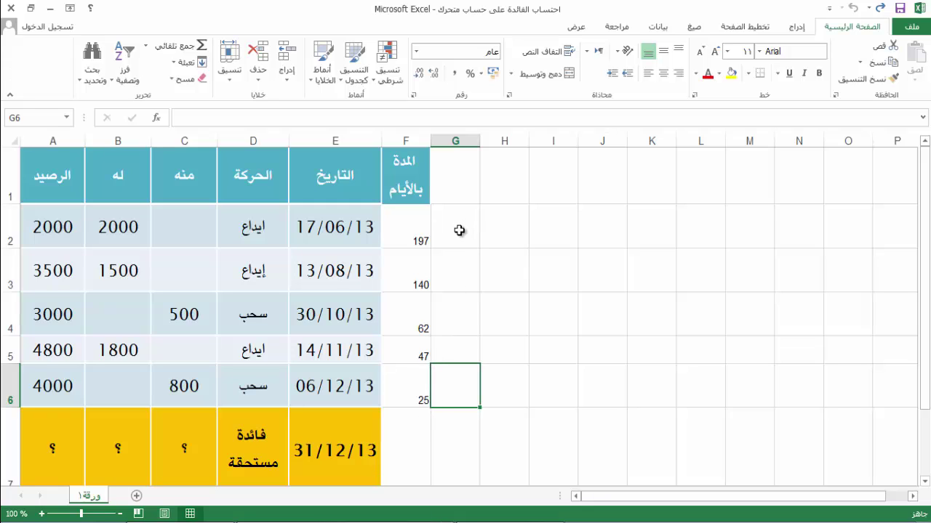
Step: Enter the column heading "نمر المبالغ" in cell G1
left_click(461, 189)
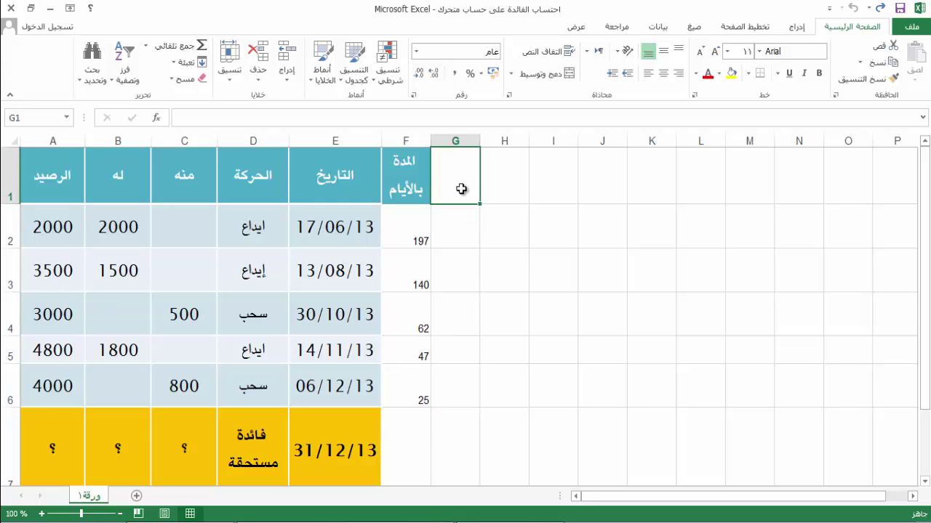
type("تمر ال")
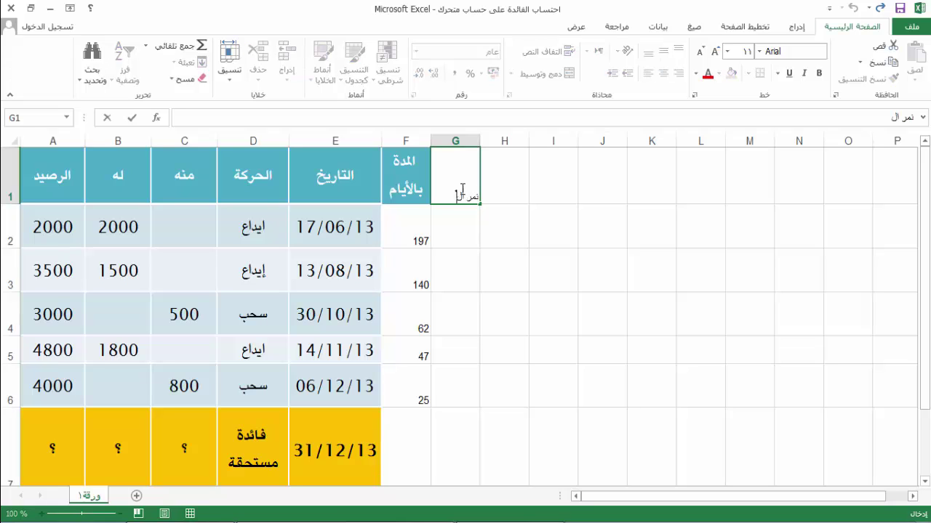
type("مبالغ")
key("Return")
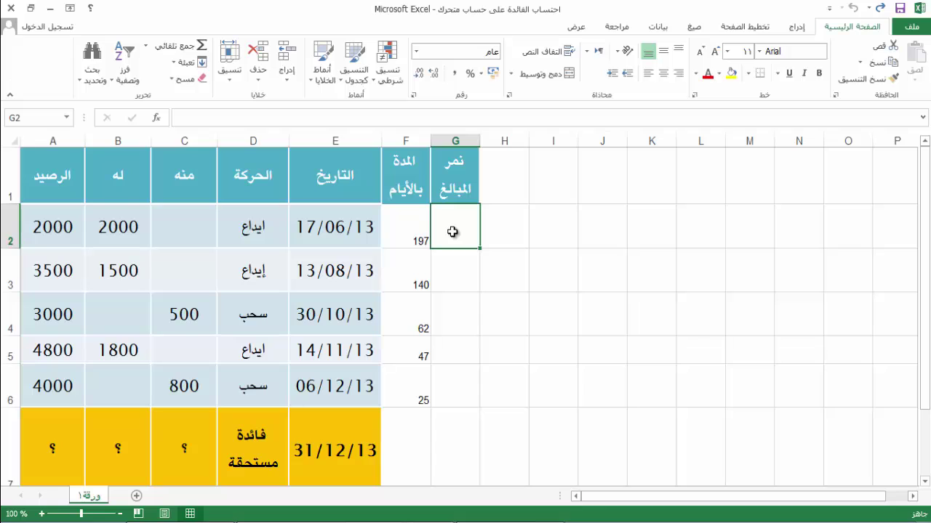
Step: Enter =B2*F2 in G2 to multiply the deposit by its days, and copy the formula down to G3
type("=")
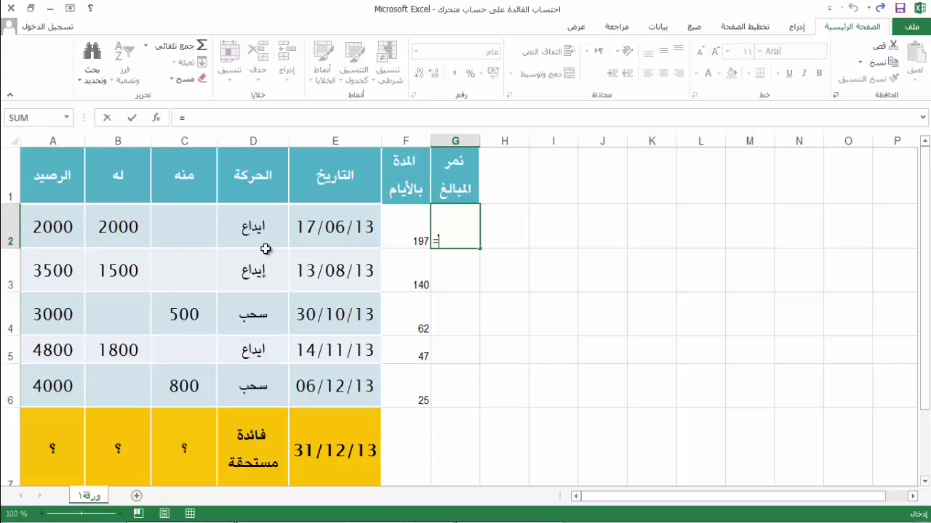
left_click(137, 229)
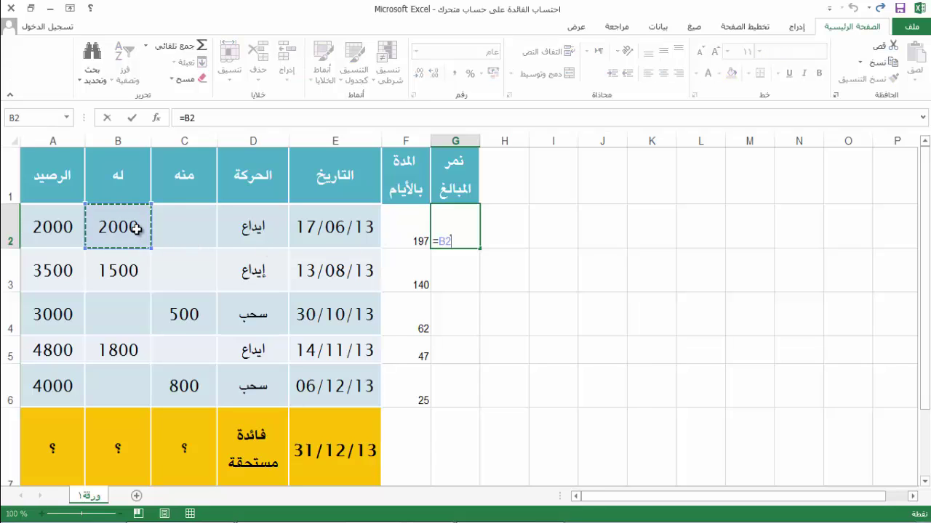
type("*")
left_click(404, 237)
key("Return")
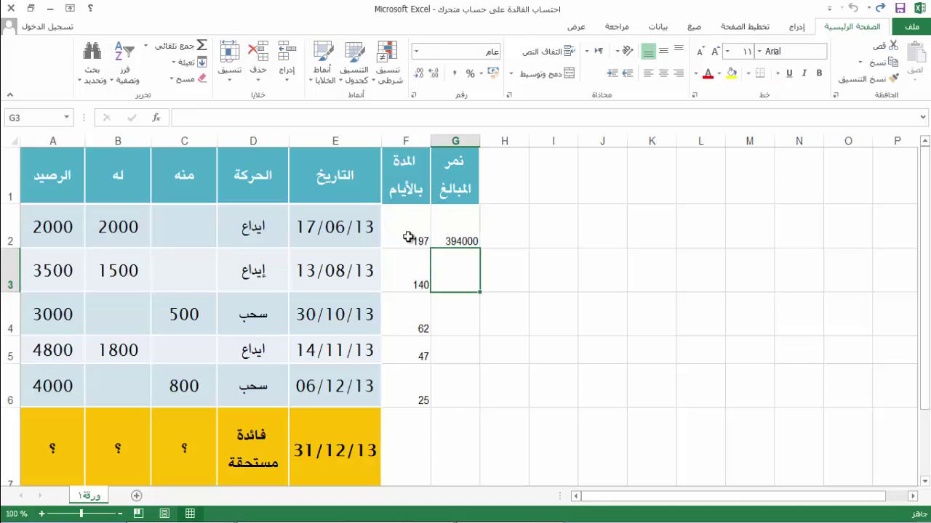
left_click(466, 240)
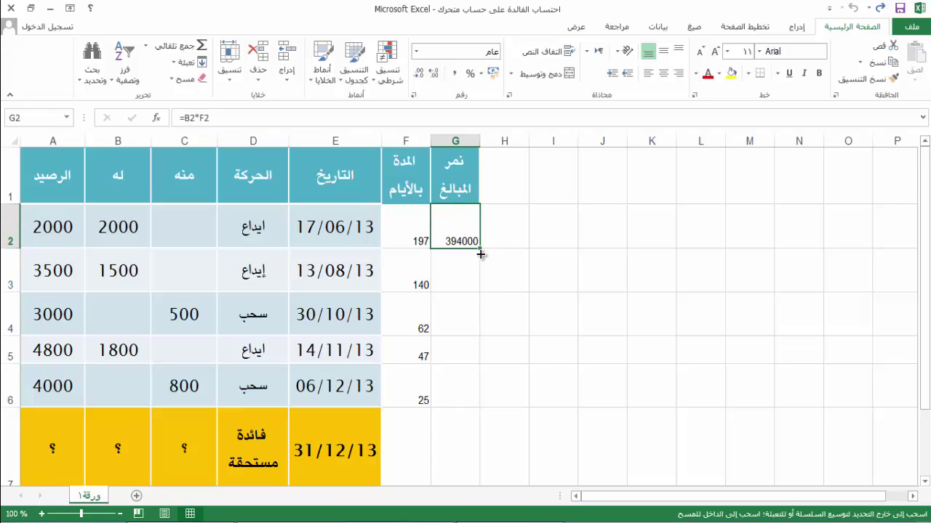
left_click_drag(482, 251, 475, 280)
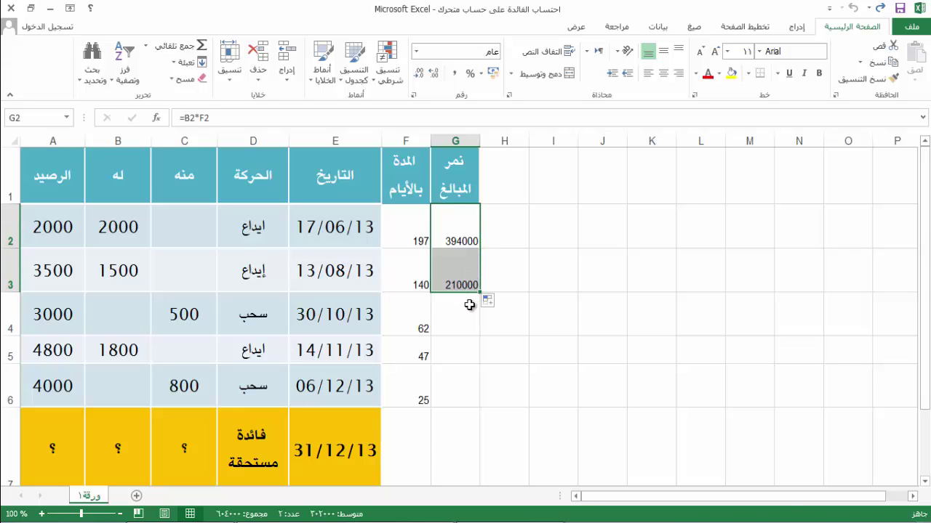
Step: Enter =-C4*F4 in G4 so the withdrawal times its days counts as a negative amount
left_click(469, 308)
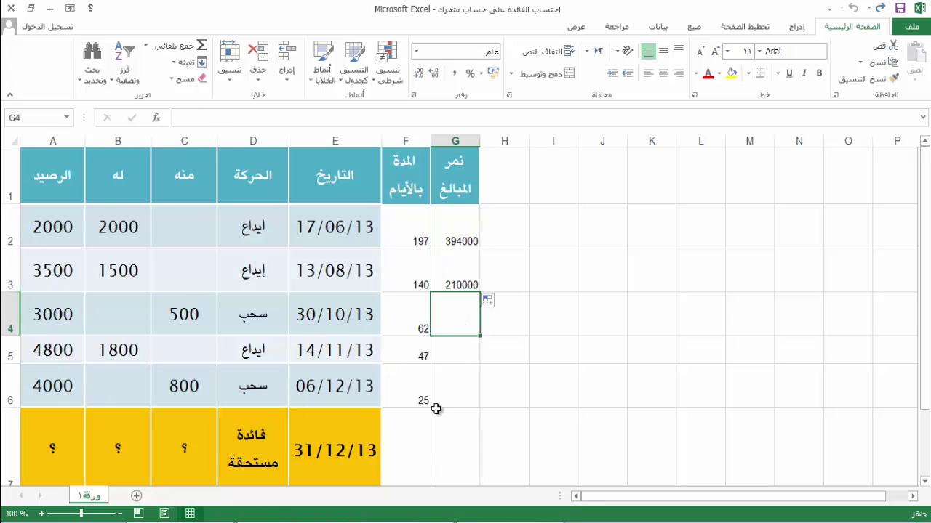
type("=")
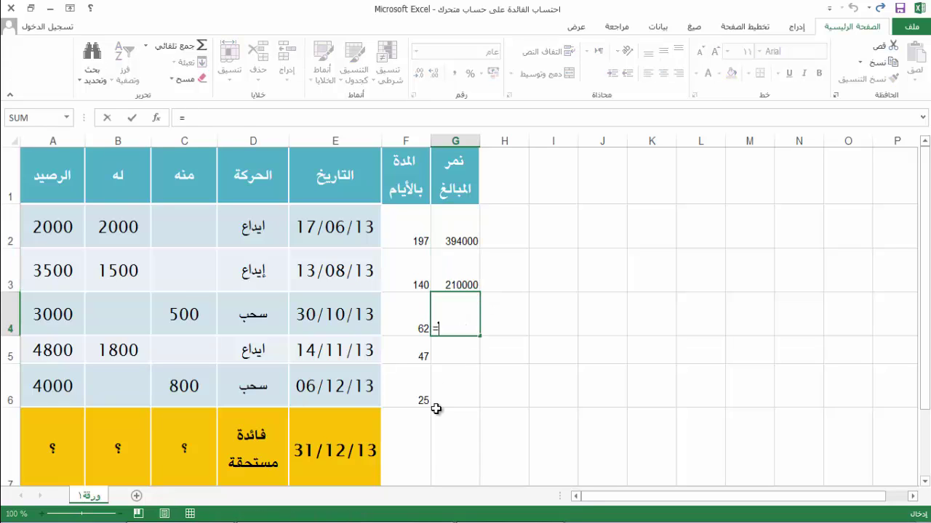
left_click(192, 314)
type("*")
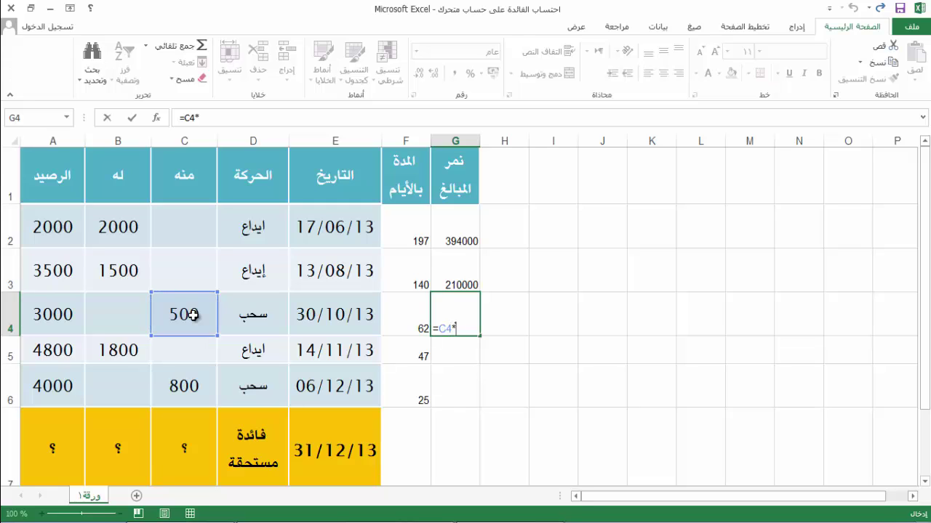
key("BackSpace")
key("BackSpace")
key("BackSpace")
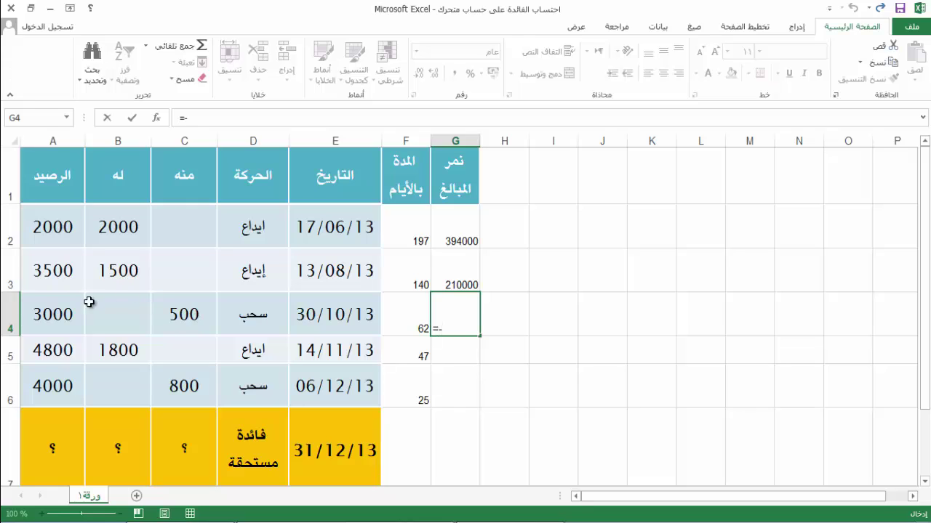
left_click(179, 314)
type("*")
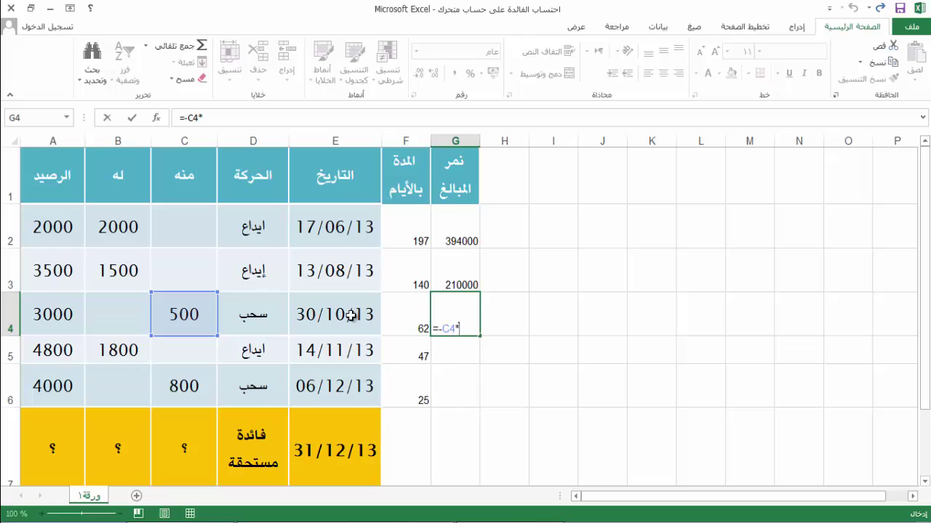
left_click(401, 317)
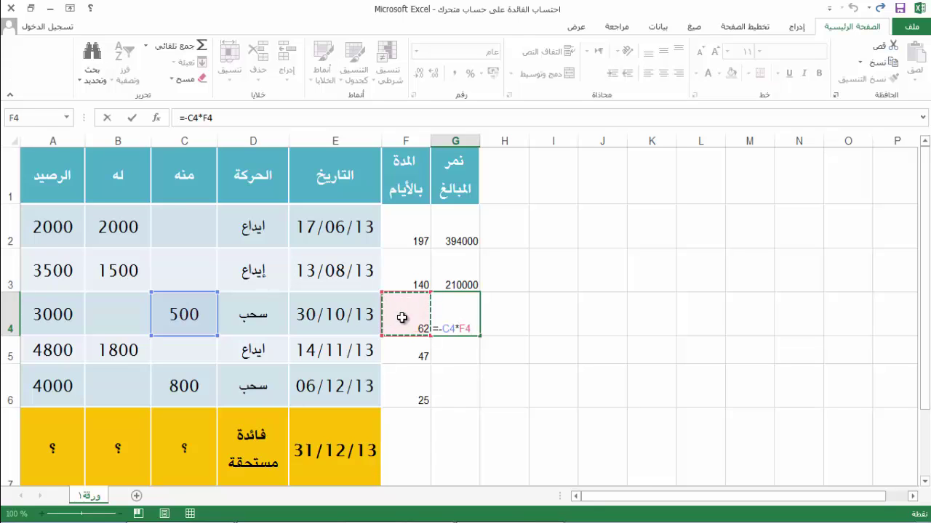
key("Return")
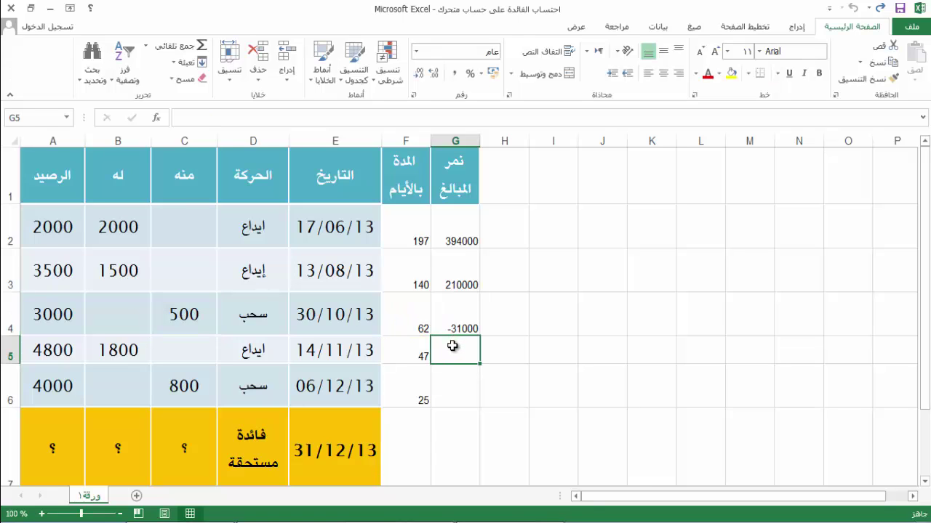
Step: Enter =B5*F5 in G5 to multiply the third deposit by its days
type("=")
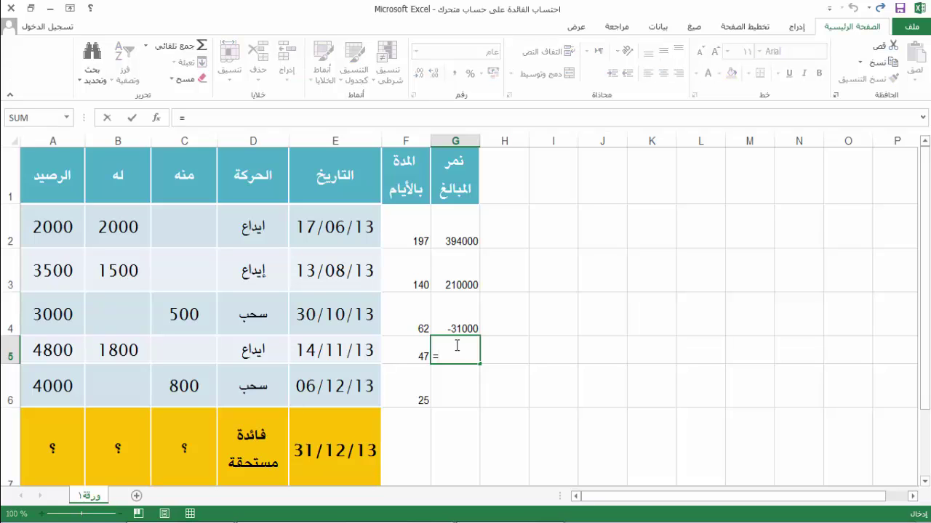
left_click(137, 350)
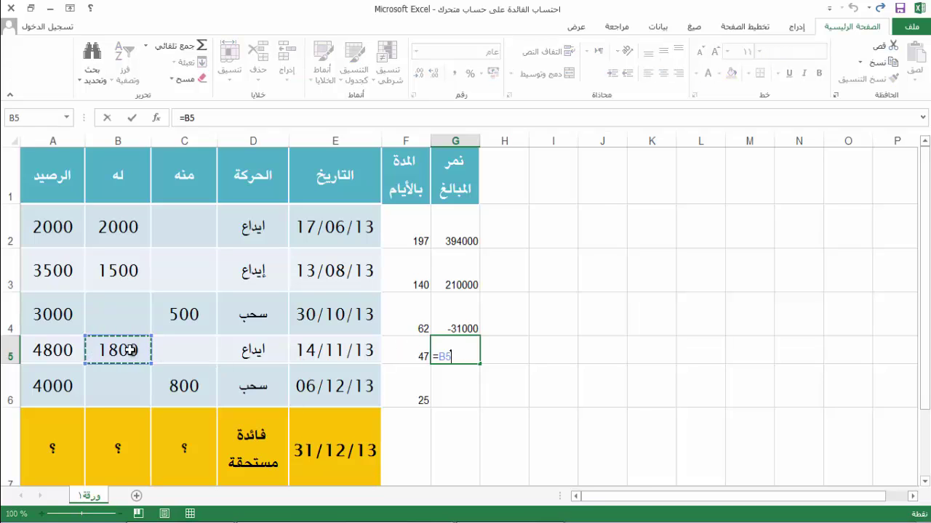
type("*")
left_click(411, 355)
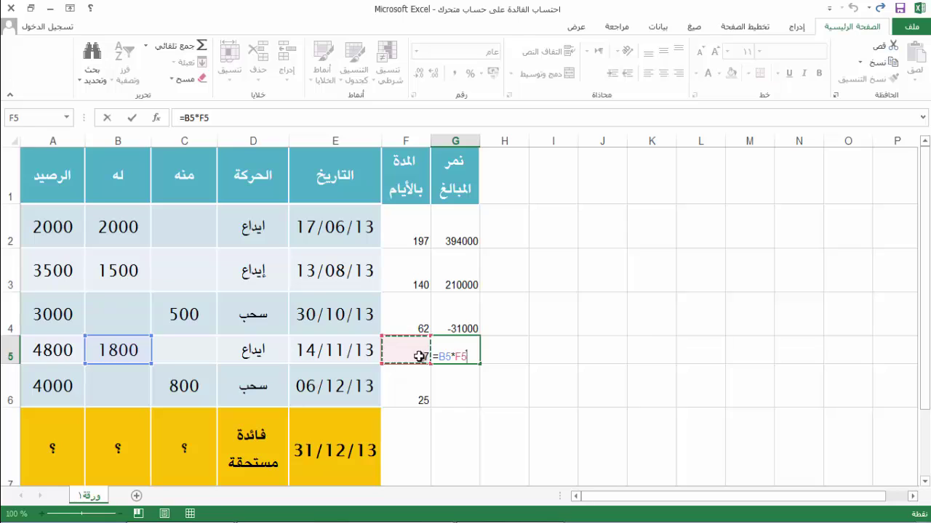
key("Return")
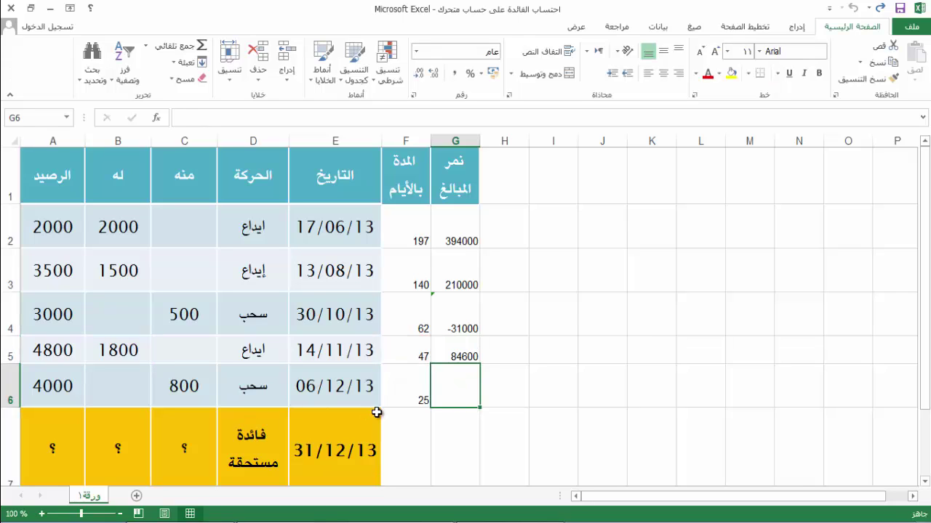
Step: Enter =-C6*F6 in G6 so the last withdrawal times its days counts as a negative amount
type("=")
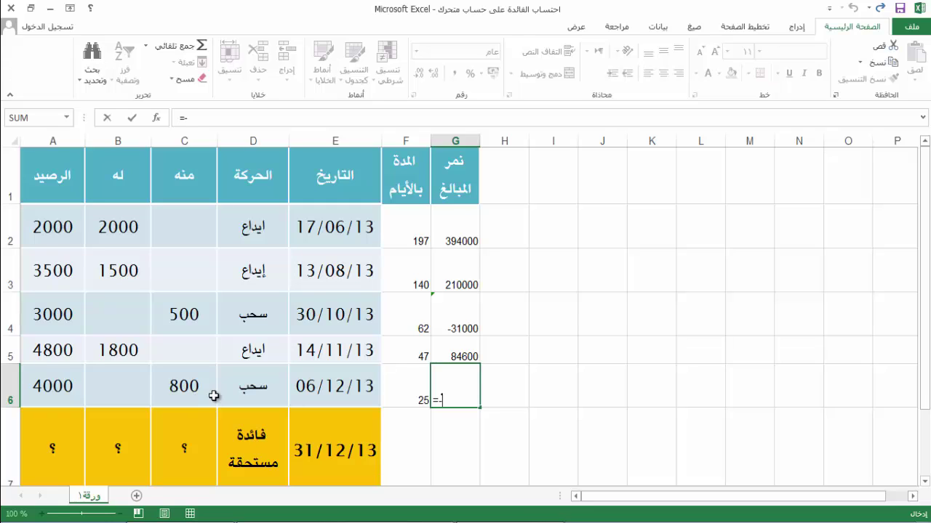
type("-")
left_click(191, 387)
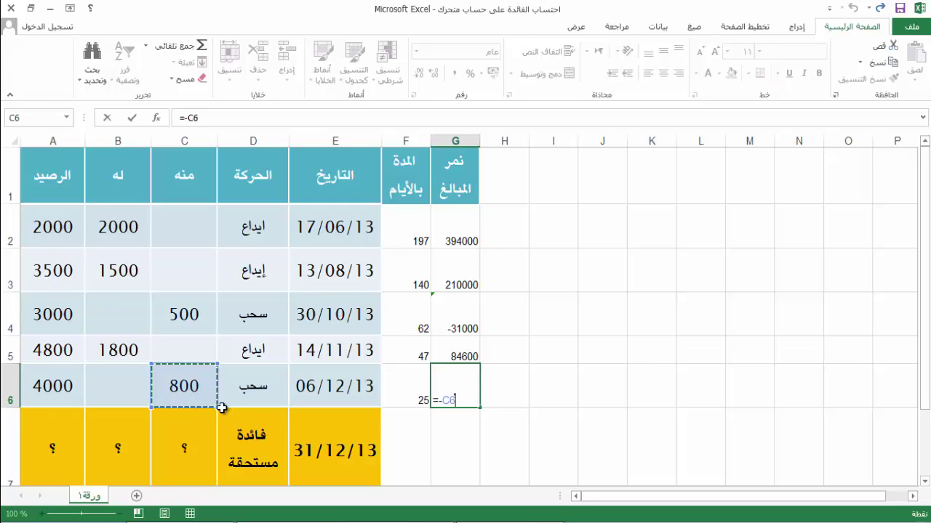
type("*")
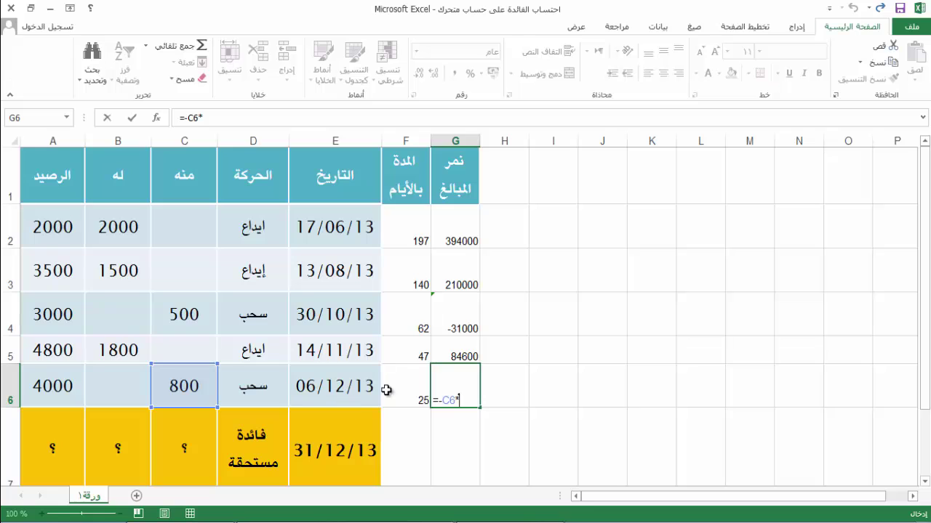
left_click(420, 403)
key("Return")
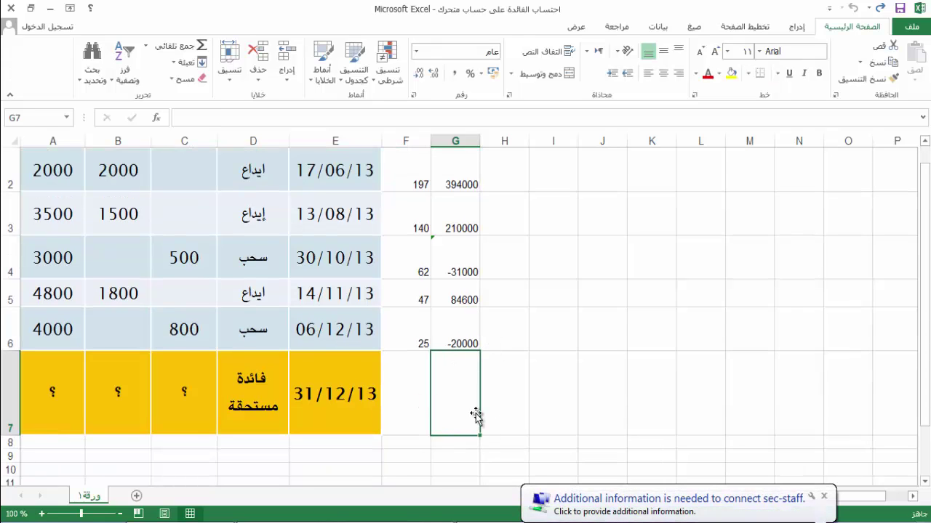
Step: Total the amount-times-days products in G7 with =SUM(G2:G6)
left_click(198, 48)
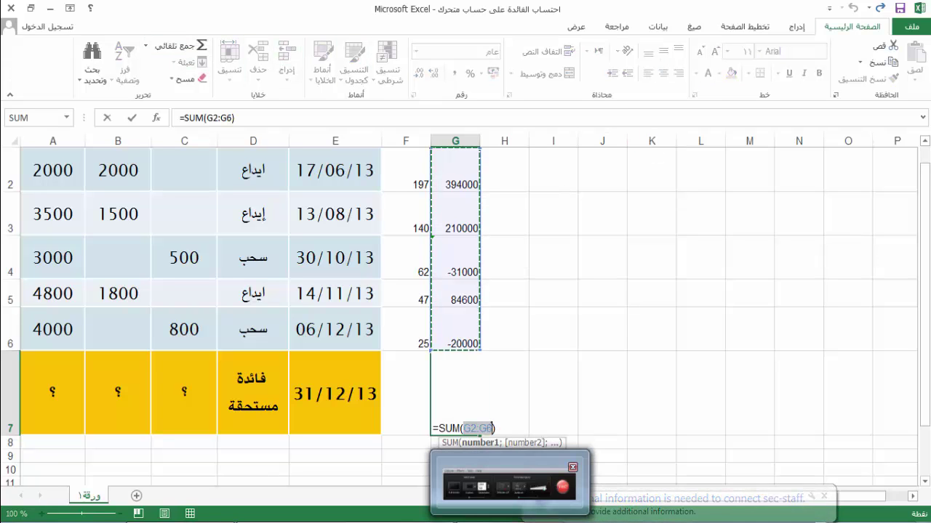
key("Return")
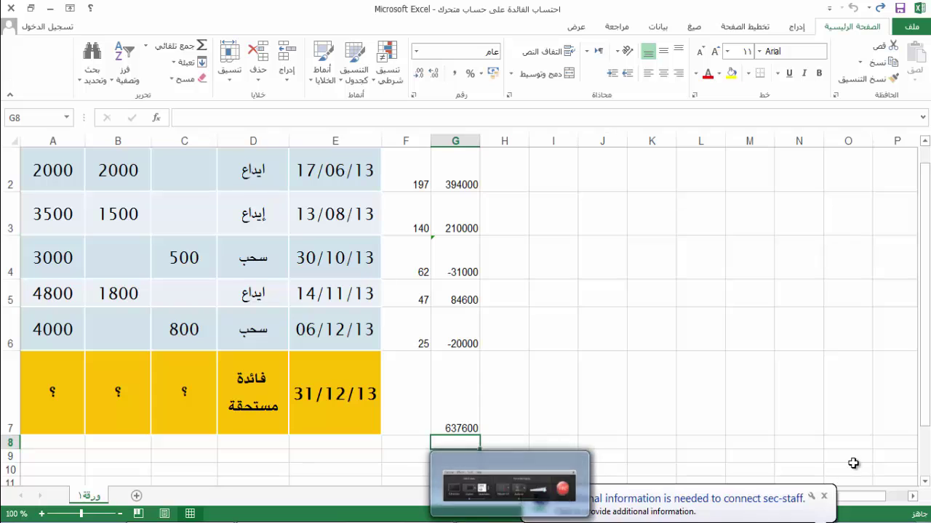
left_click(924, 146)
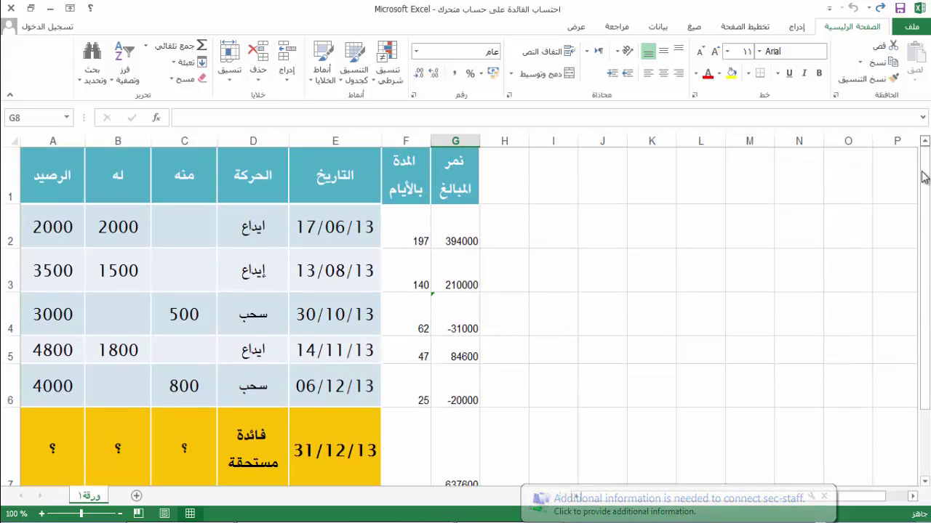
left_click(924, 482)
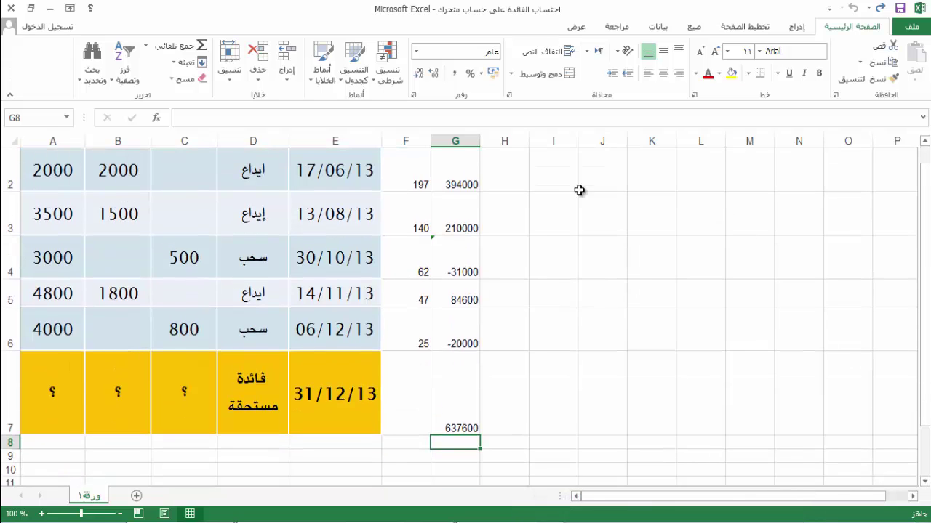
left_click(924, 145)
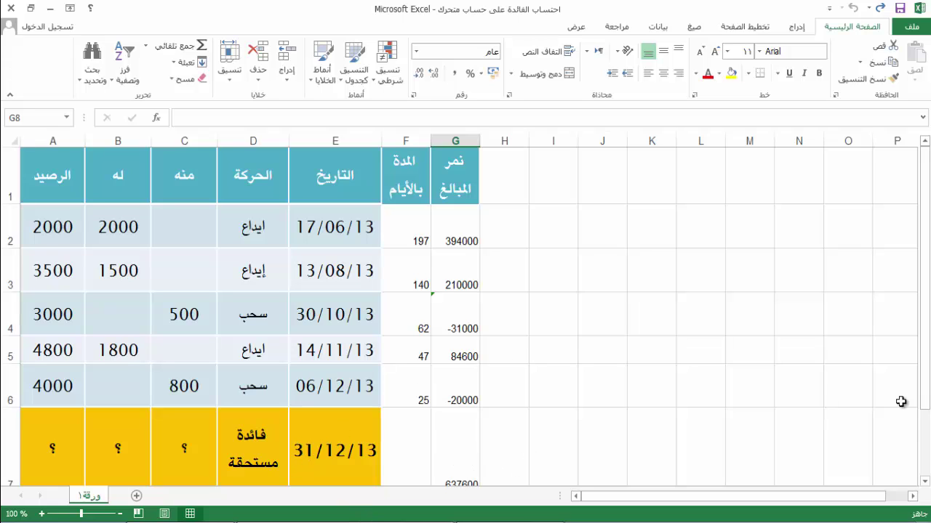
left_click(924, 480)
left_click(924, 481)
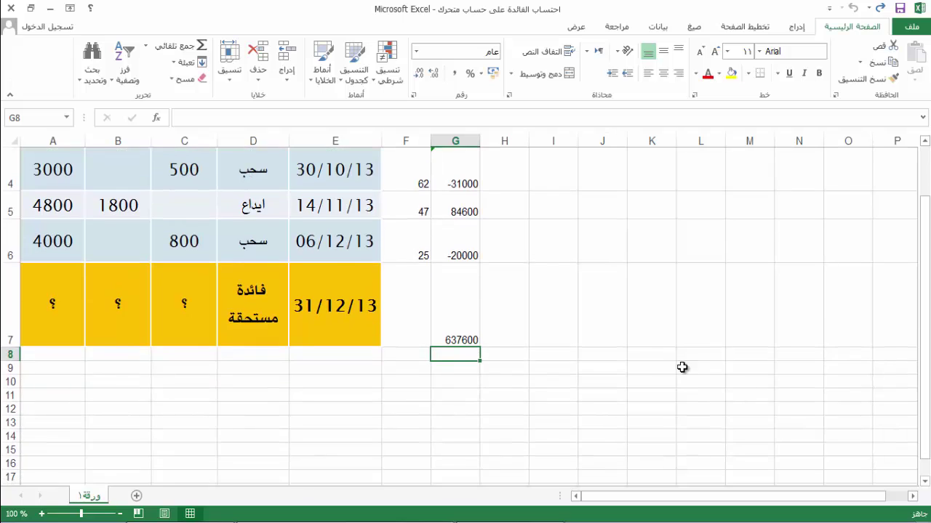